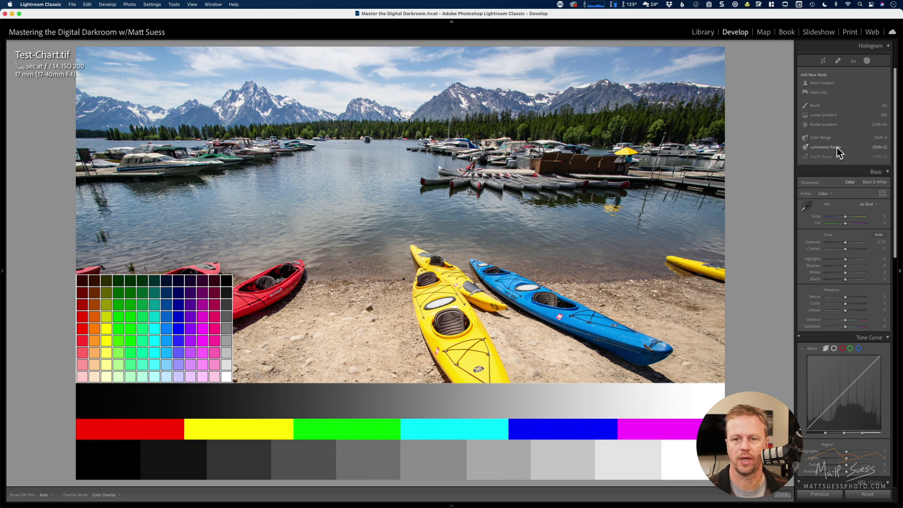
- Add a Luminance Range mask, sampling tones in the sky above the mountains and in the dark building at the dock
click(827, 147)
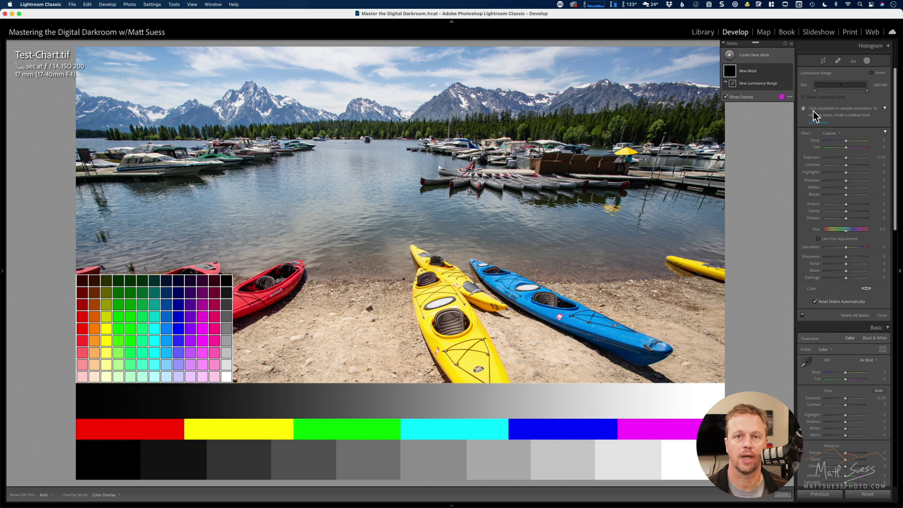
click(405, 82)
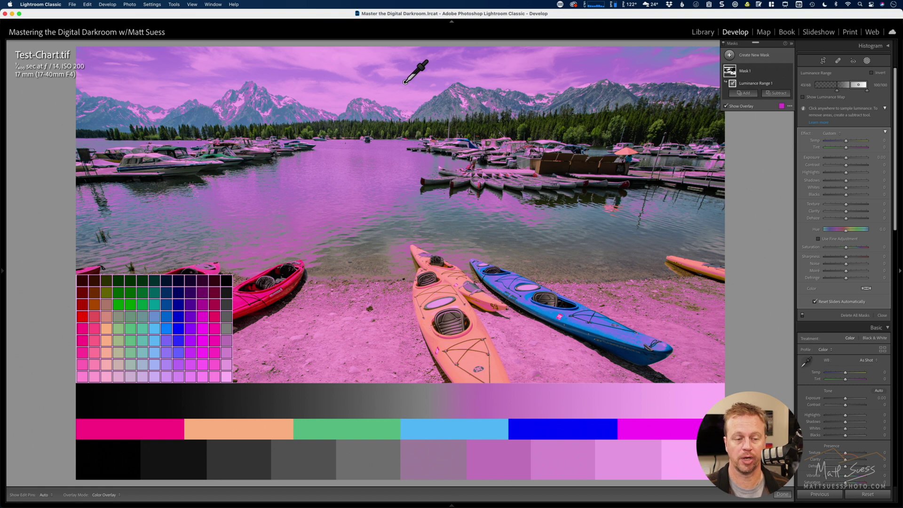
click(413, 81)
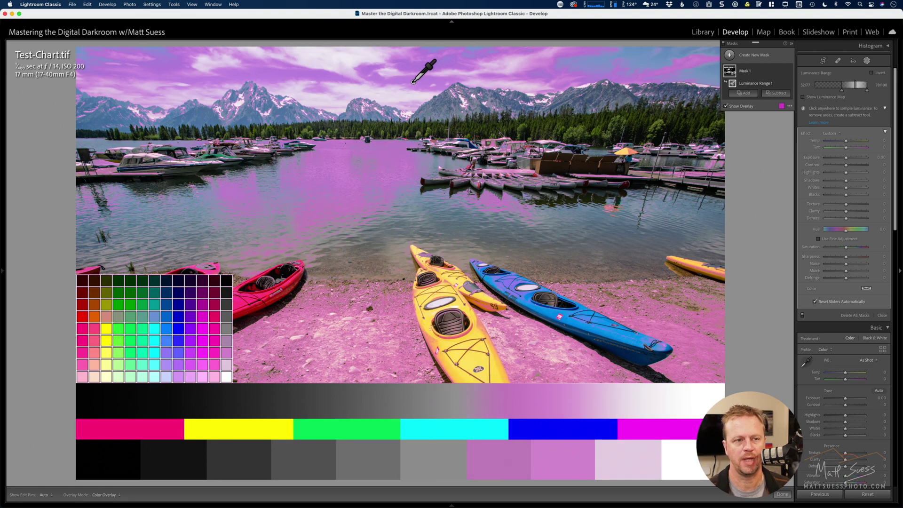
click(406, 81)
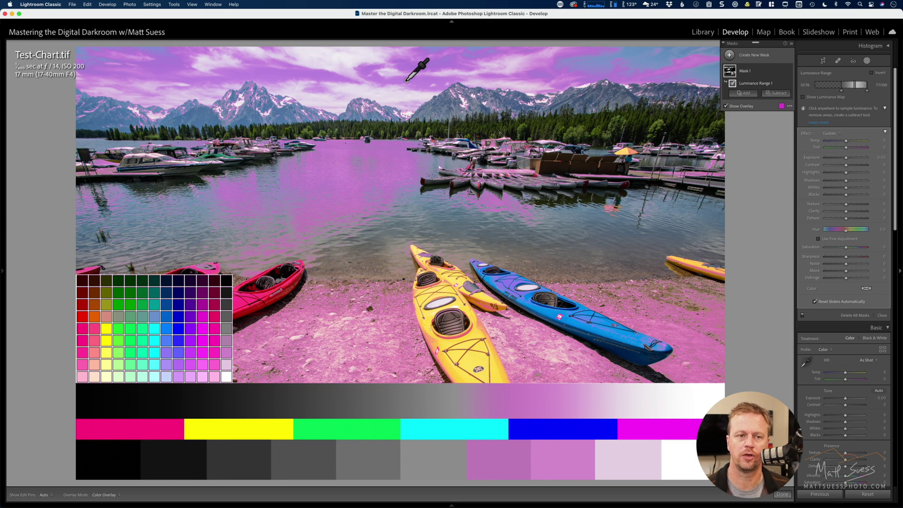
click(393, 97)
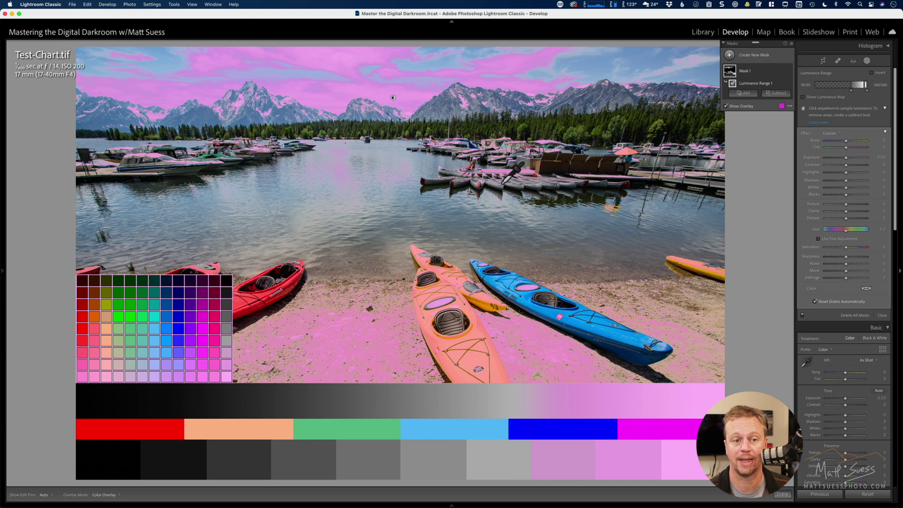
click(582, 163)
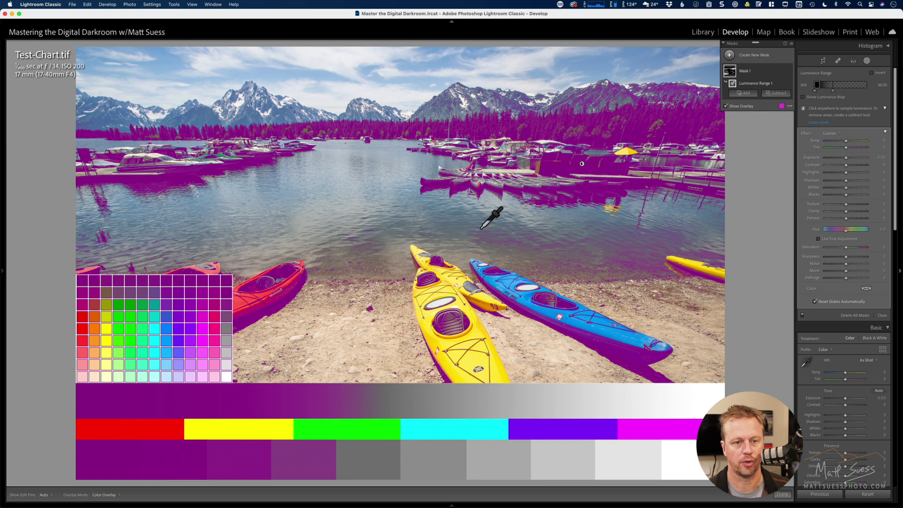
click(574, 170)
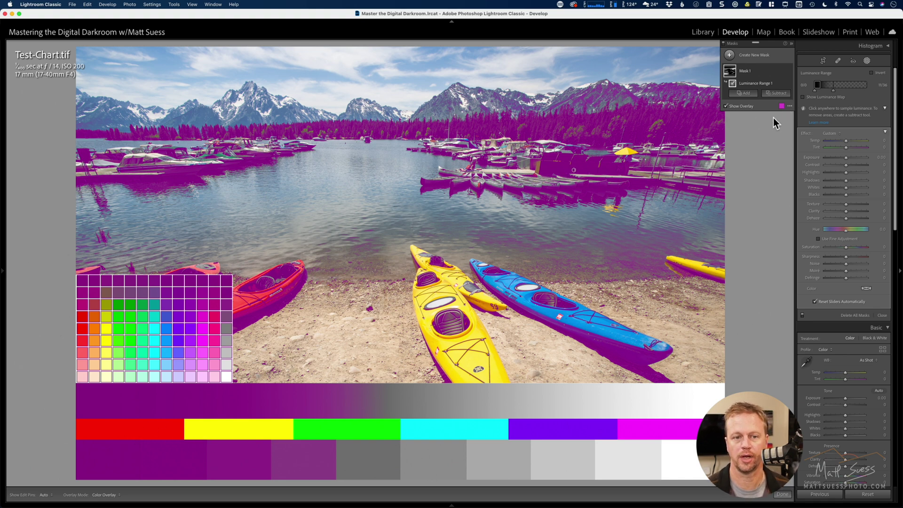
- Raise the opacity of the magenta mask overlay to its maximum
click(781, 106)
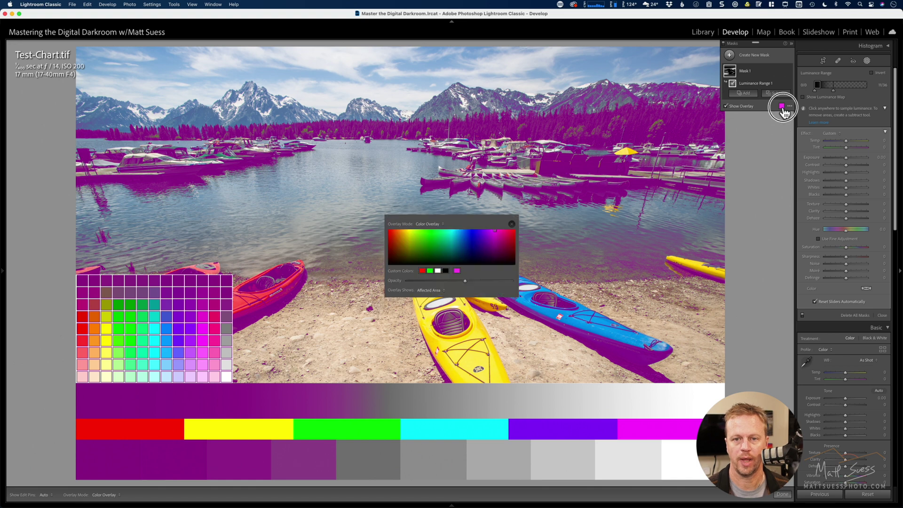
drag(465, 281, 511, 280)
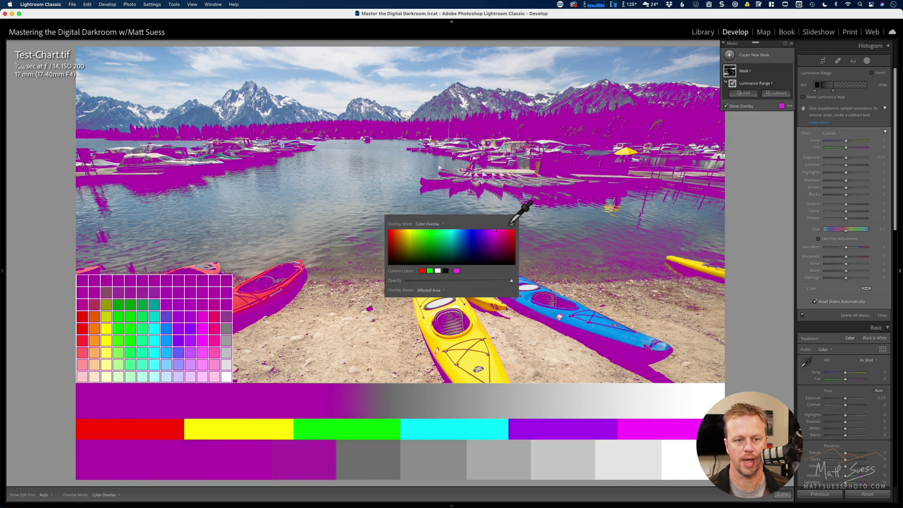
click(511, 223)
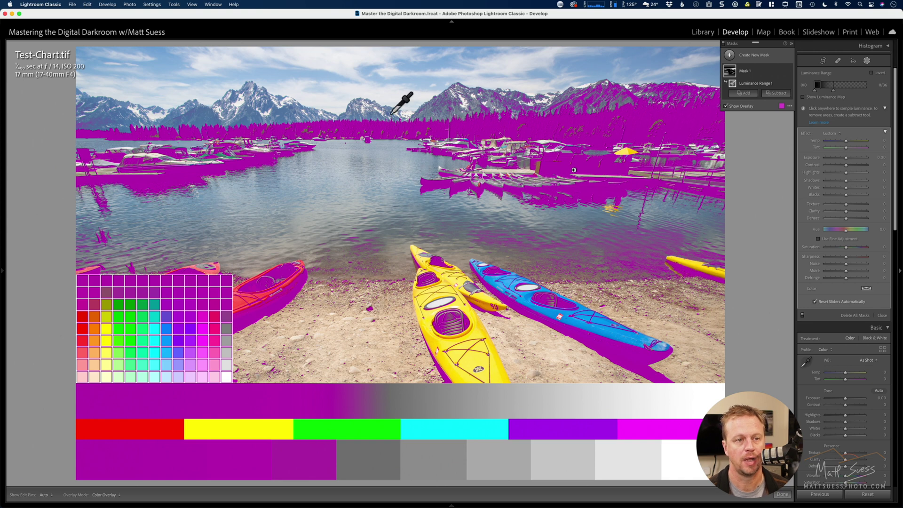
- Resample the mask's luminance from the cloud above the mountains, an area across the sky and mountains, and the blue sky
click(390, 96)
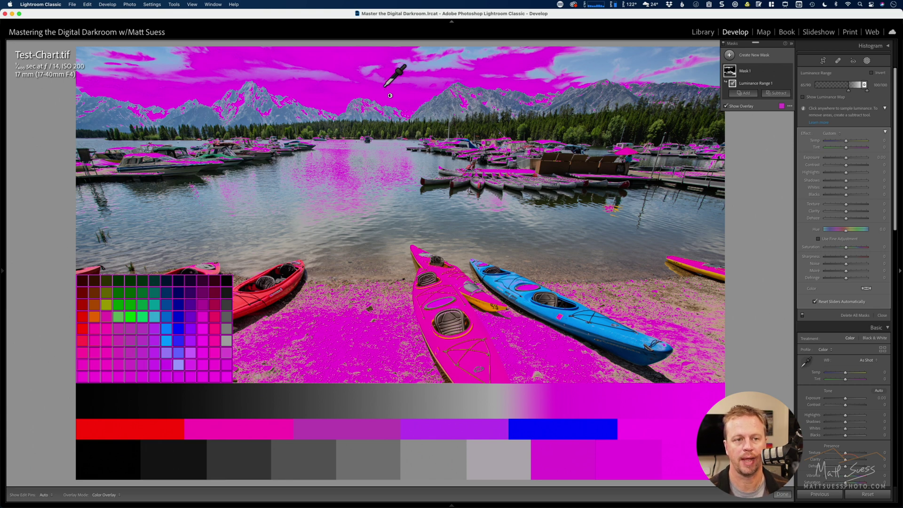
drag(372, 78, 461, 115)
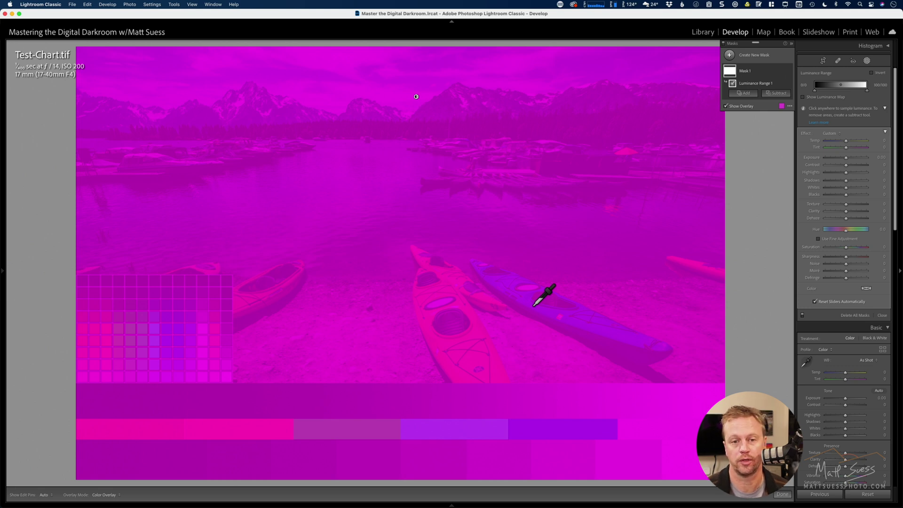
click(580, 67)
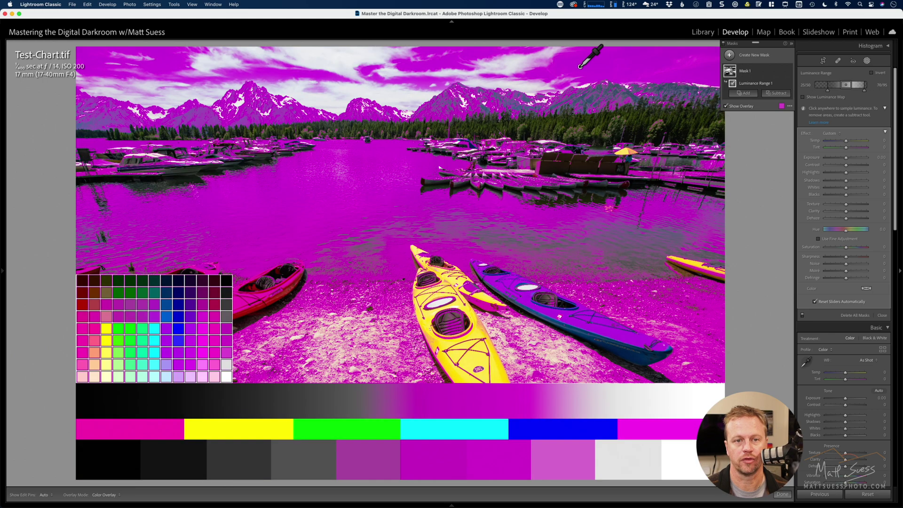
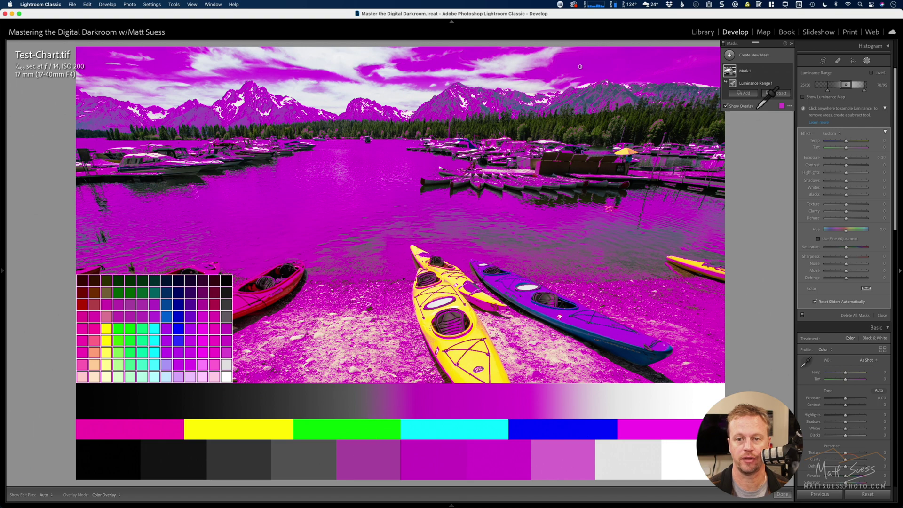
- Tighten the luminance falloff at both ends, and widen it again to about 30/50 for darks and 70/95 for brights
drag(827, 91, 840, 96)
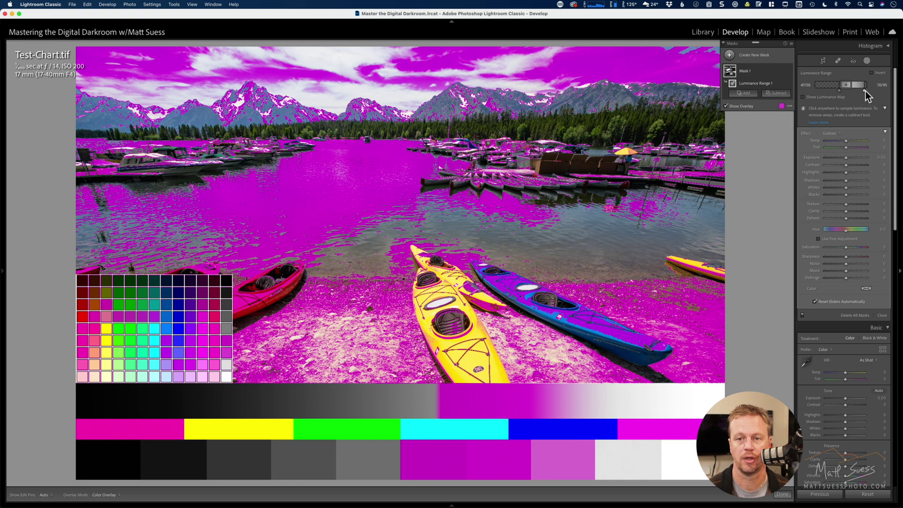
drag(864, 92, 852, 92)
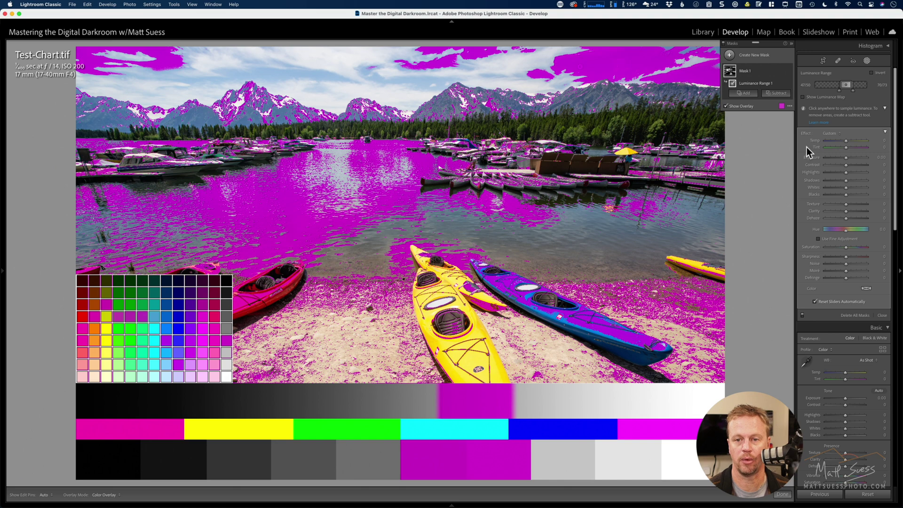
drag(854, 95, 826, 94)
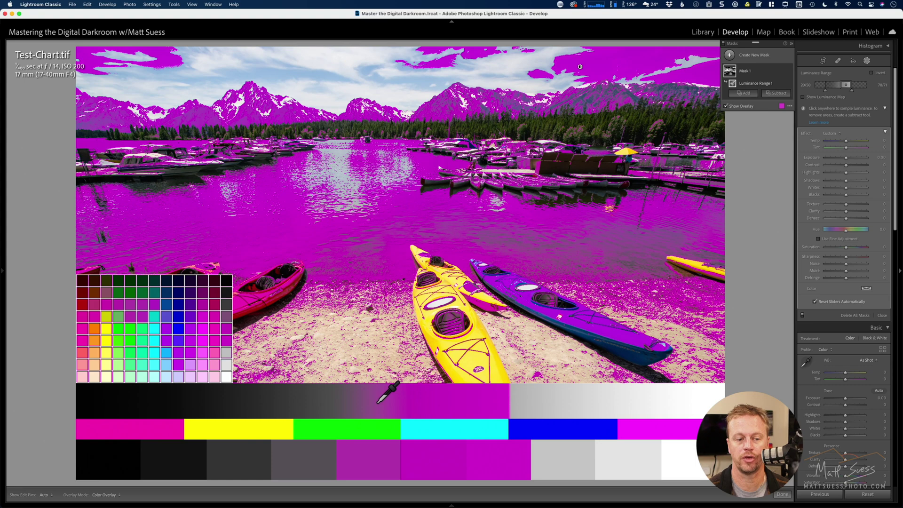
drag(852, 91, 863, 93)
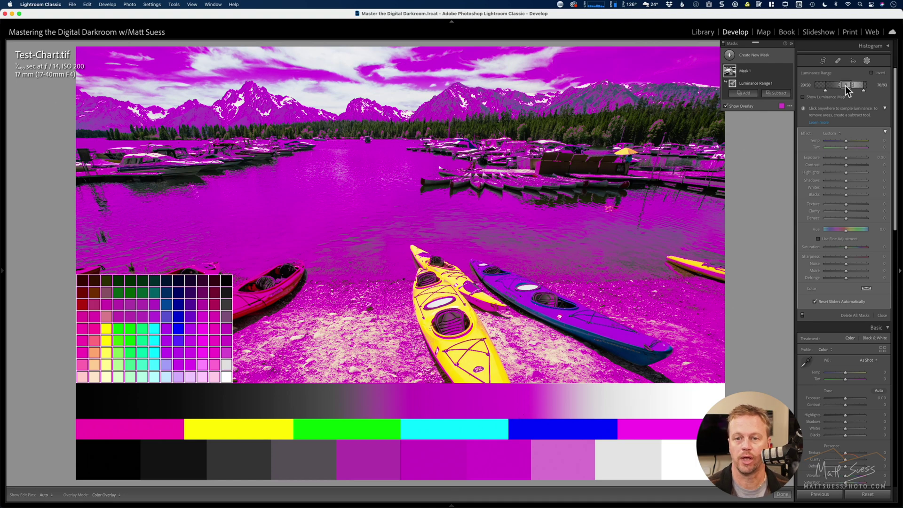
- Set the luminance range to about 32–67 with a hard dark edge and a bright falloff reaching about 89
mouse_move(844, 85)
mouse_down()
mouse_move(830, 88)
mouse_move(855, 91)
mouse_move(823, 92)
mouse_move(839, 92)
mouse_up()
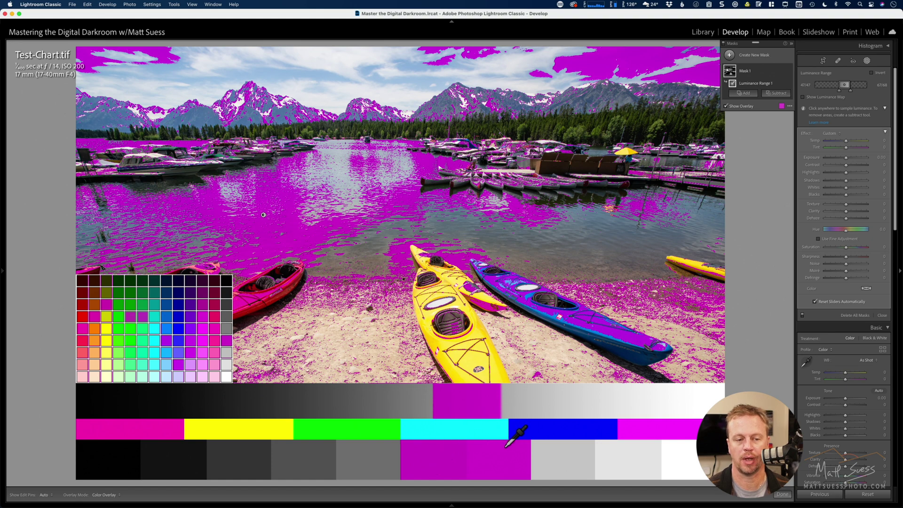
click(838, 86)
drag(838, 86, 829, 89)
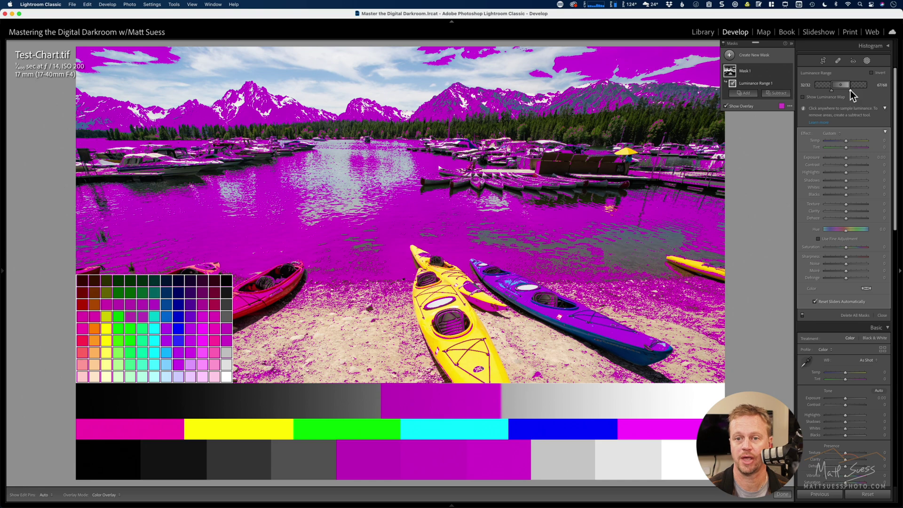
drag(851, 95, 862, 93)
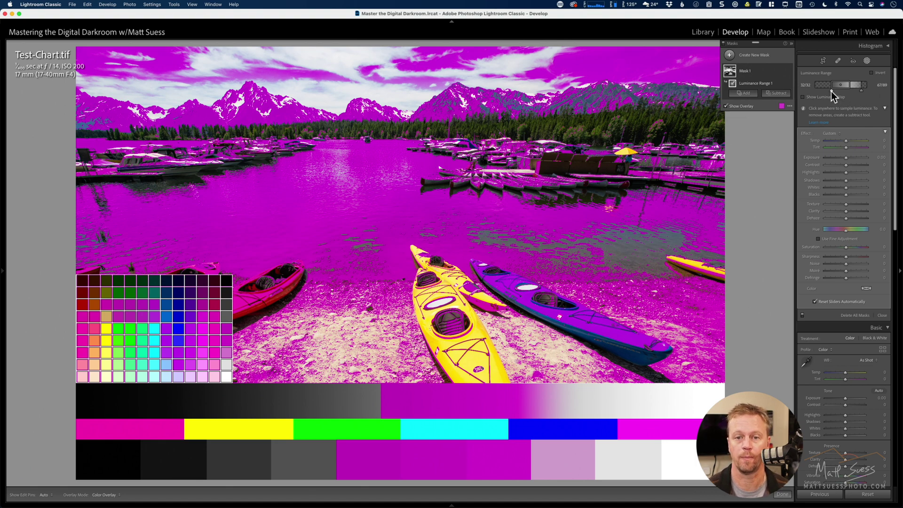
- Compare the photo with the luminance map shown and hidden
click(803, 97)
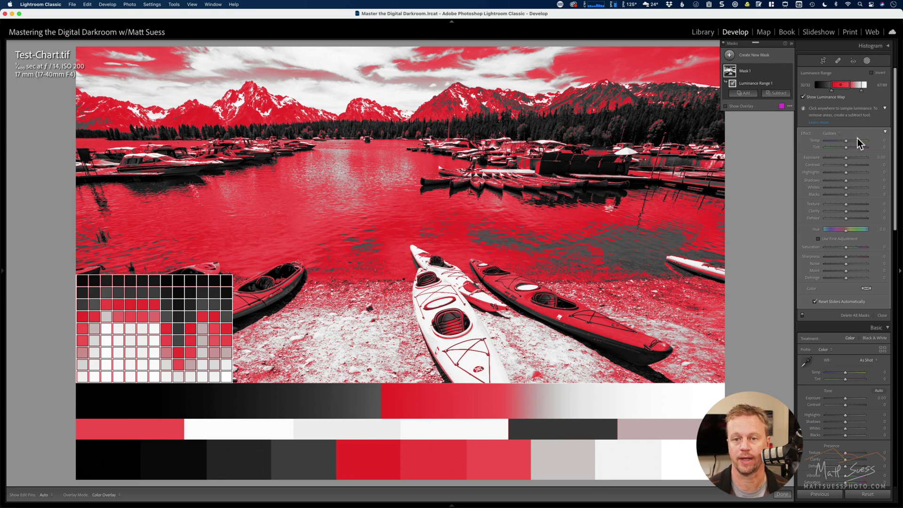
click(802, 97)
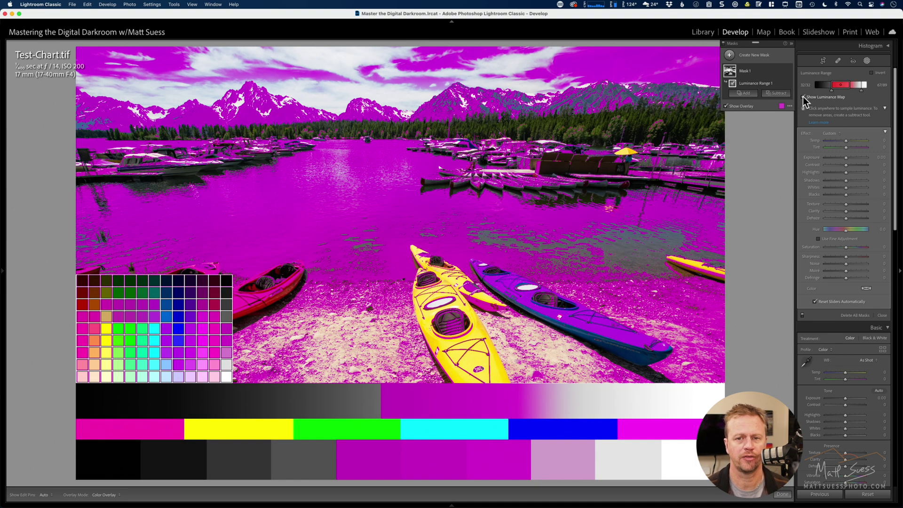
click(803, 97)
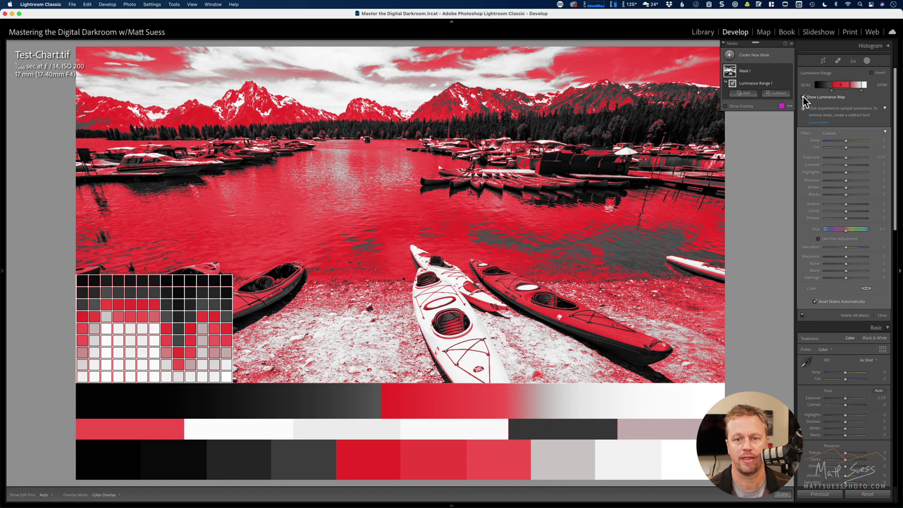
click(802, 97)
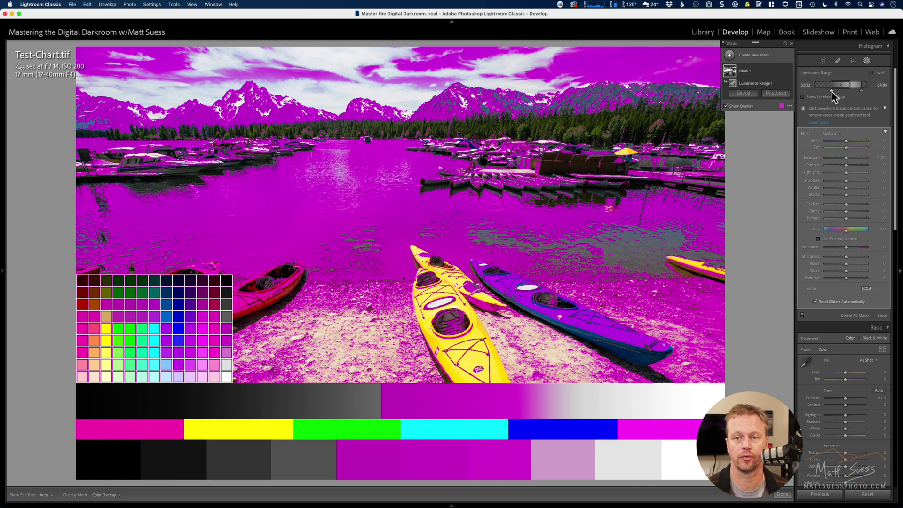
- Resample the luminance range from the open water and remove the falloff at both ends of the range
drag(831, 91, 850, 90)
click(726, 106)
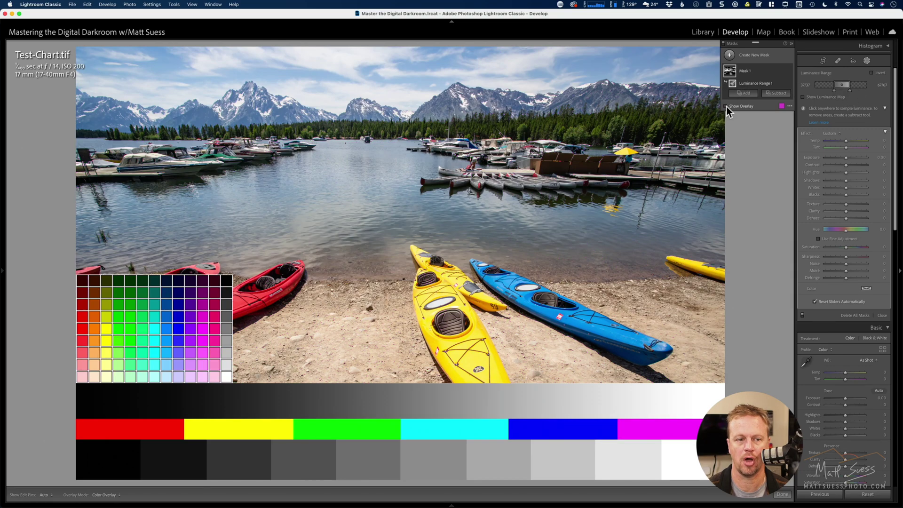
click(449, 225)
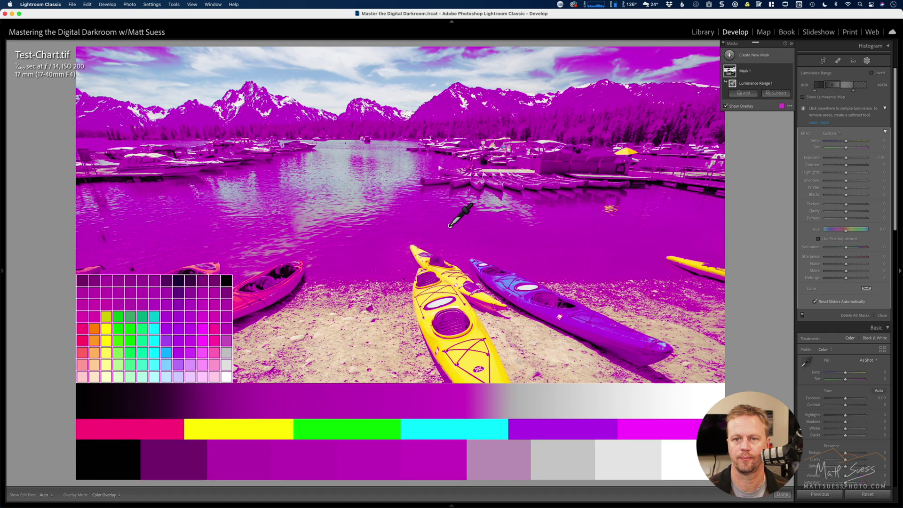
drag(814, 91, 839, 90)
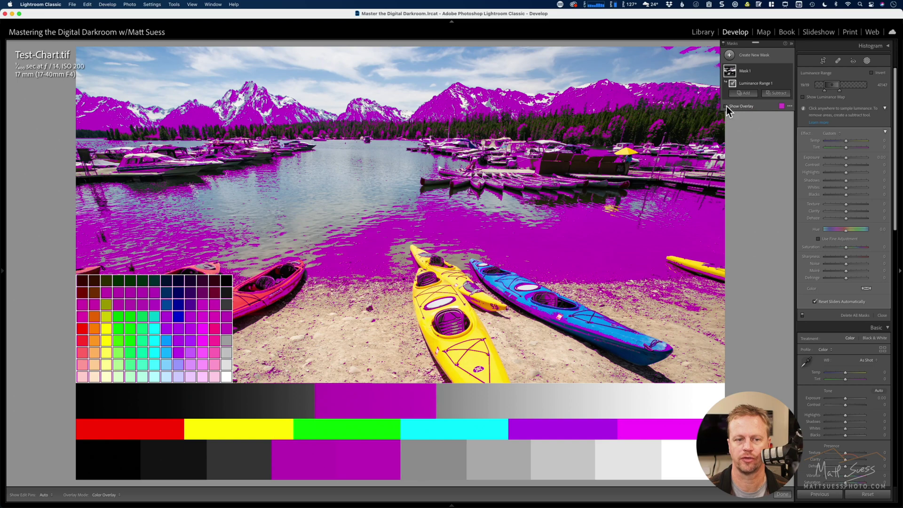
- With the mask overlay hidden, raise the mask's Exposure to about 1.68 and widen the falloff at both ends of the range
click(725, 105)
drag(847, 157, 856, 158)
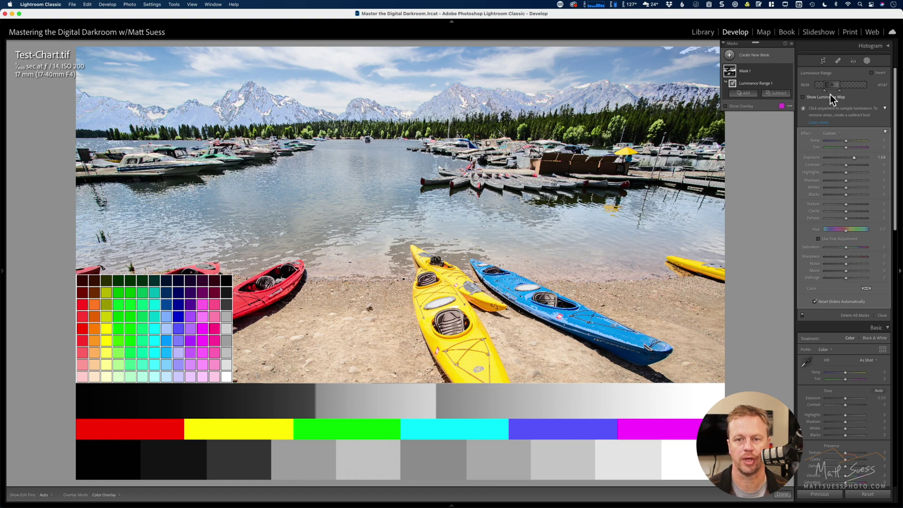
drag(823, 90, 851, 91)
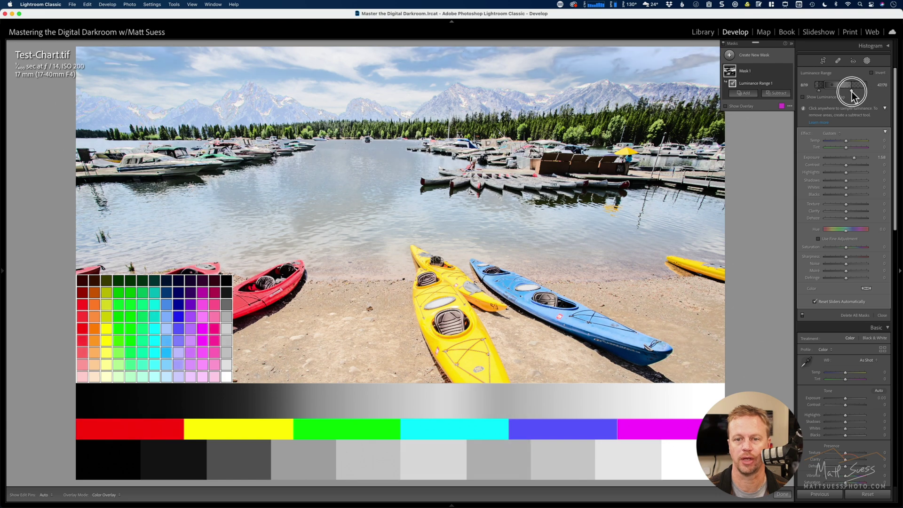
- Lower the mask's Exposure to about 0.42 and reselect the mask to keep editing it
drag(853, 157, 845, 158)
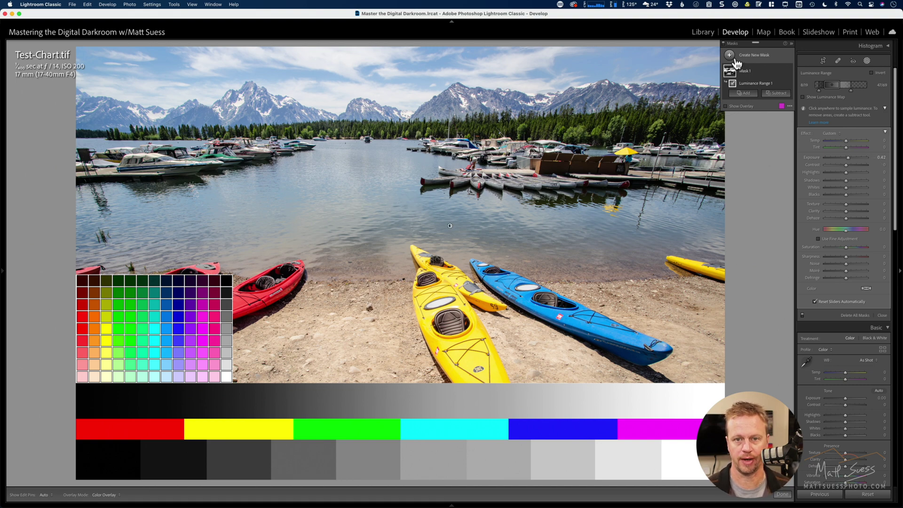
click(723, 43)
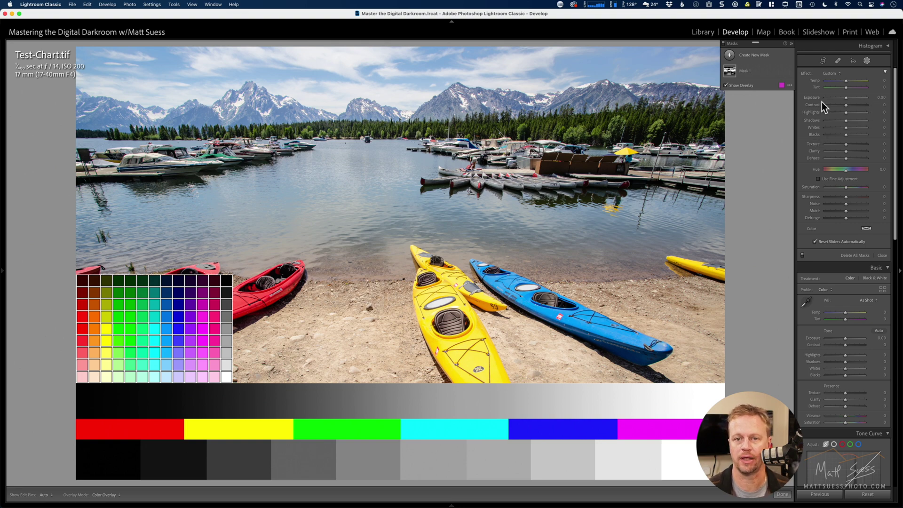
click(756, 71)
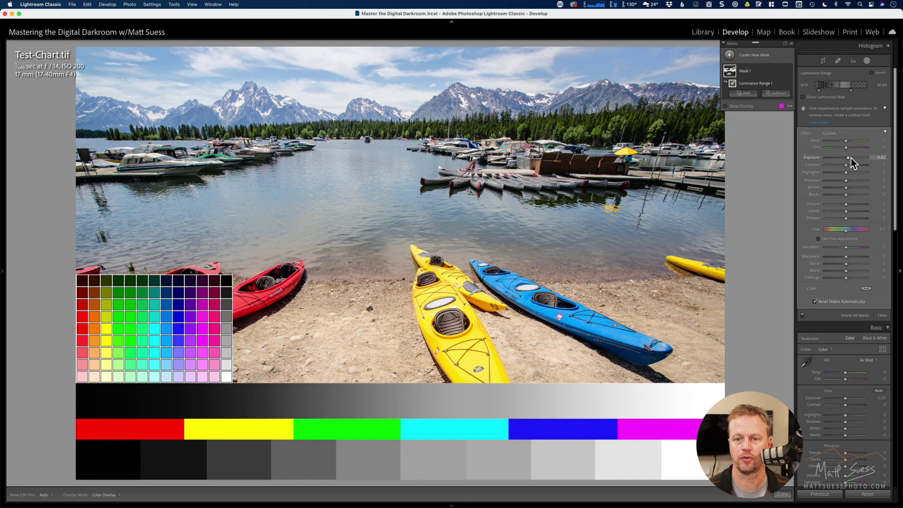
- Raise the mask's Exposure to about 1.17 and resample its luminance range from the dark trees below the mountains
drag(850, 158, 854, 157)
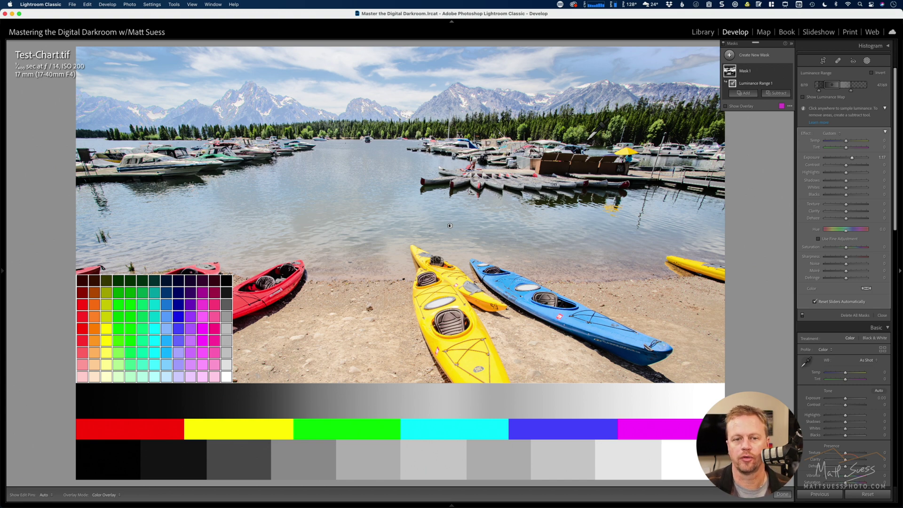
click(592, 123)
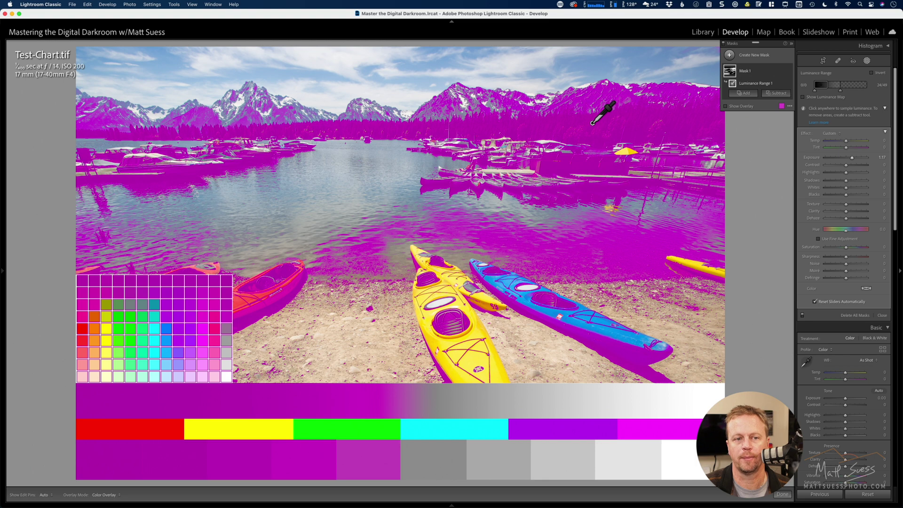
- Reset the mask's Exposure to 0, hide the mask overlay, and raise the mask's Shadows to about 40
double_click(852, 158)
key(o)
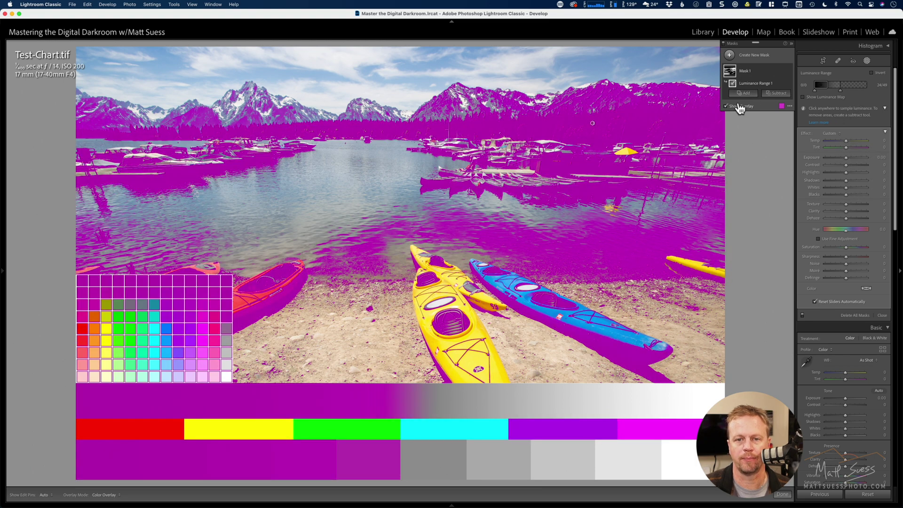
click(725, 106)
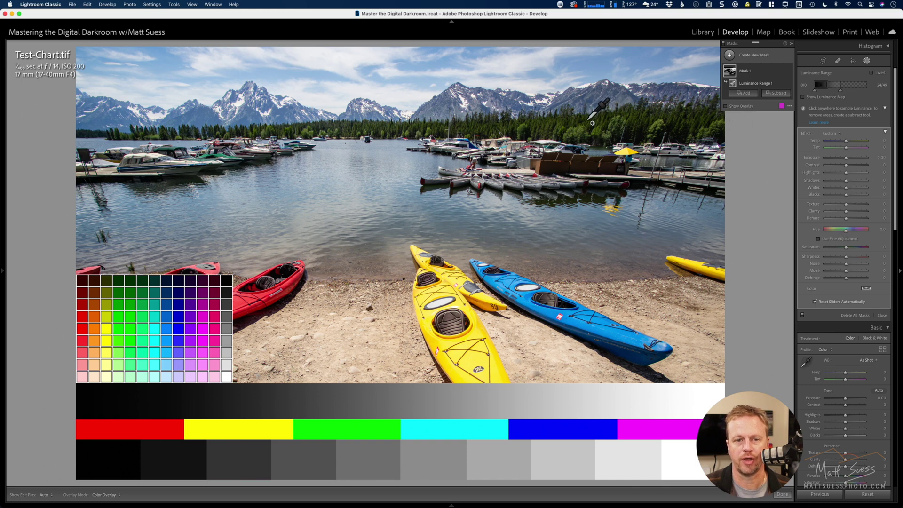
drag(846, 181, 854, 182)
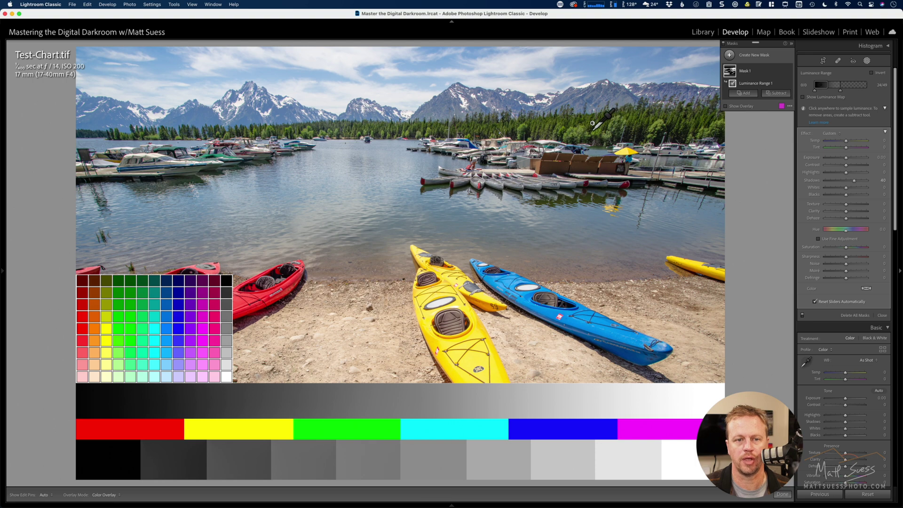
- Subtract the foreground water, kayaks, beach and color chart from Mask 1 with a size 18 brush, using the overlay only while painting
mouse_move(729, 83)
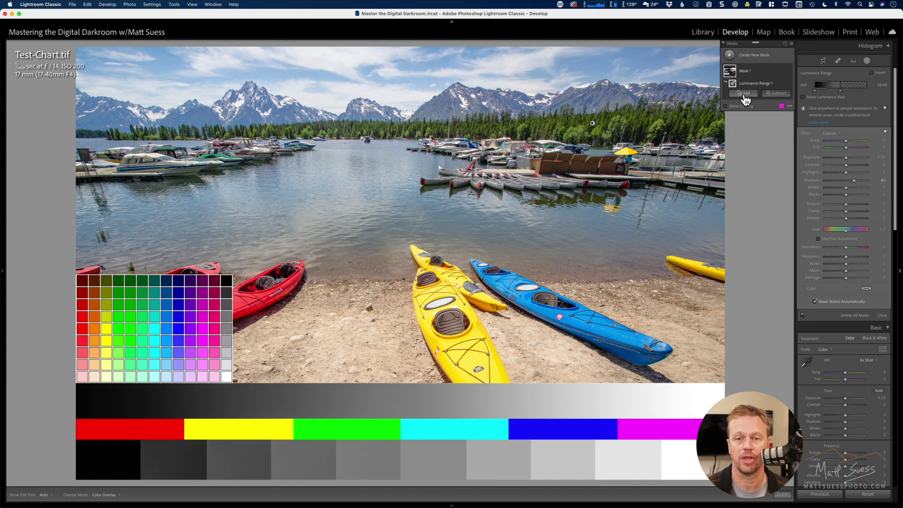
click(777, 94)
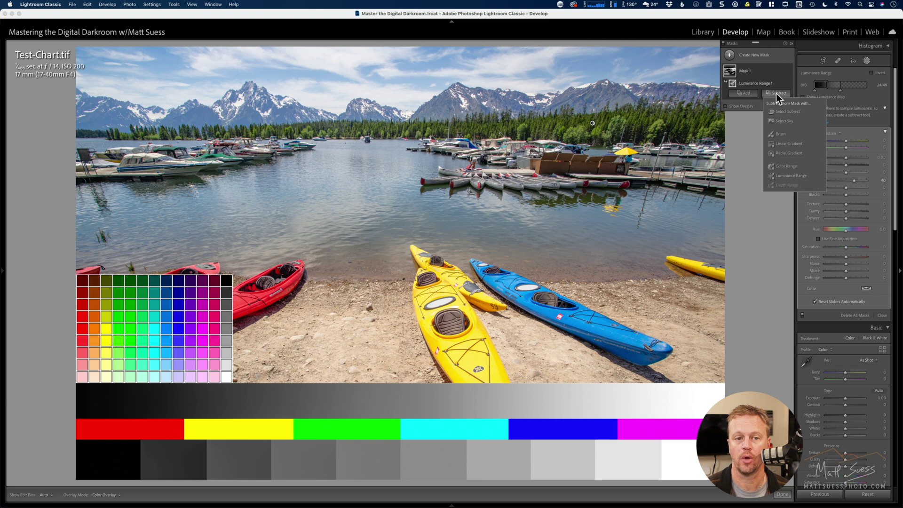
click(779, 134)
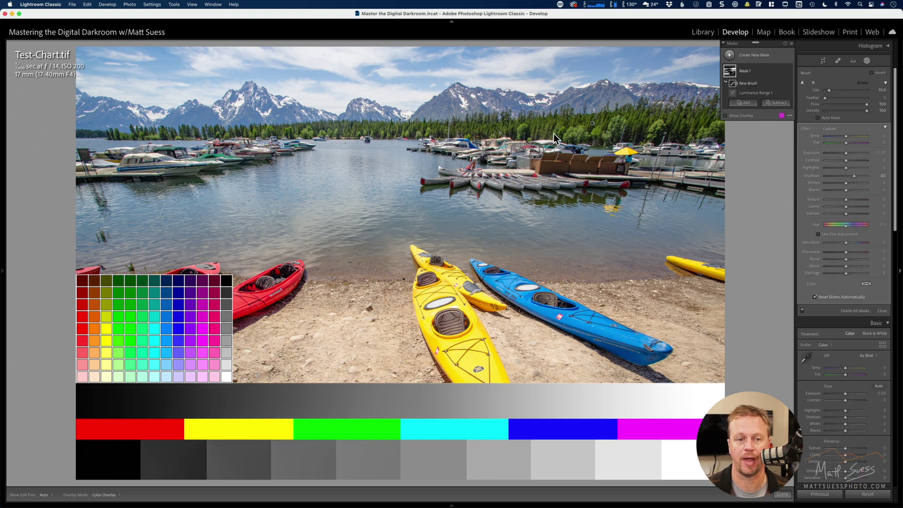
click(726, 115)
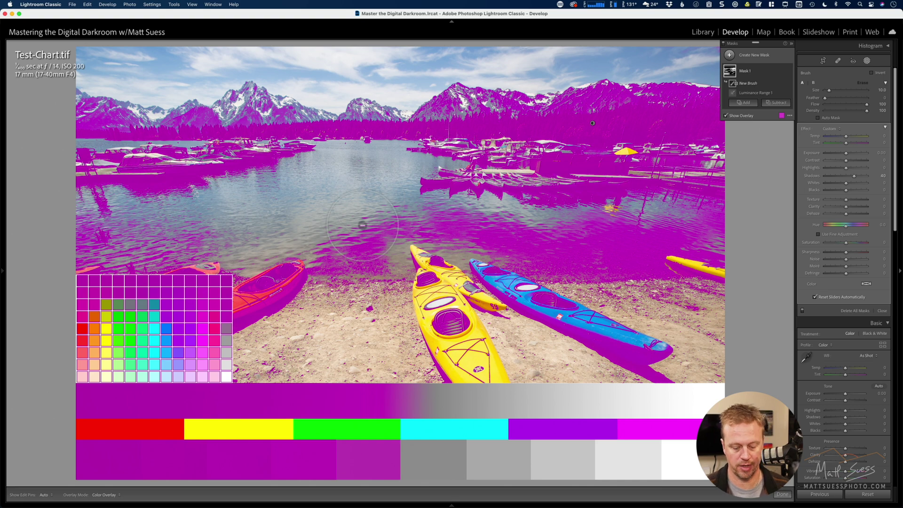
scroll(282, 279, up, 4)
key(h)
mouse_move(282, 279)
mouse_down()
mouse_move(321, 274)
mouse_move(259, 309)
mouse_move(388, 238)
mouse_move(478, 256)
mouse_move(526, 244)
mouse_move(462, 234)
mouse_move(579, 261)
mouse_move(713, 241)
mouse_move(628, 360)
mouse_move(542, 291)
mouse_move(677, 325)
mouse_move(467, 362)
mouse_move(354, 351)
mouse_move(416, 355)
mouse_move(452, 275)
mouse_move(415, 337)
mouse_move(244, 302)
mouse_move(172, 313)
mouse_move(141, 262)
mouse_move(133, 278)
mouse_move(84, 279)
mouse_move(191, 339)
mouse_move(34, 381)
mouse_move(244, 369)
mouse_move(346, 313)
mouse_up()
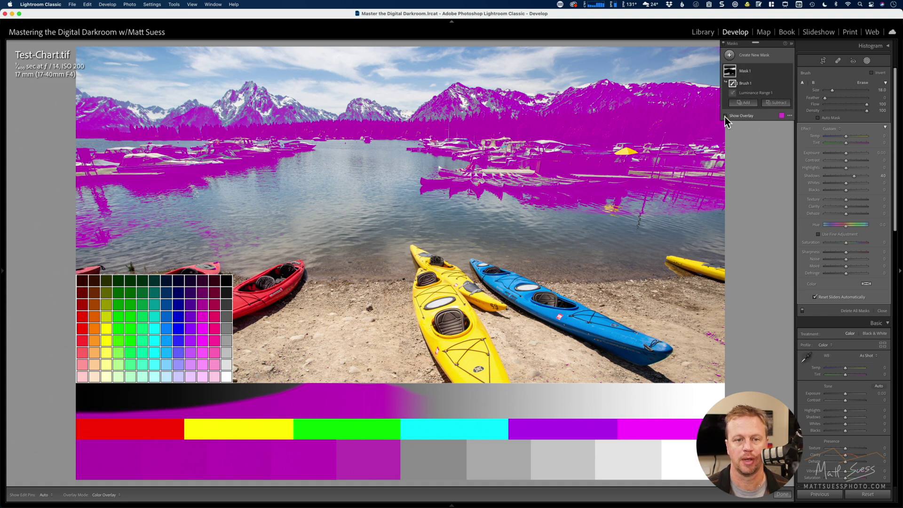
click(724, 116)
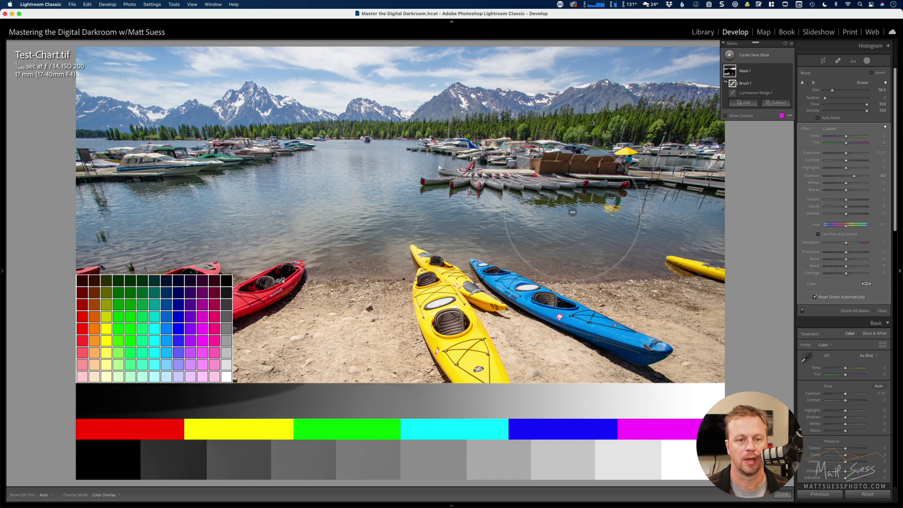